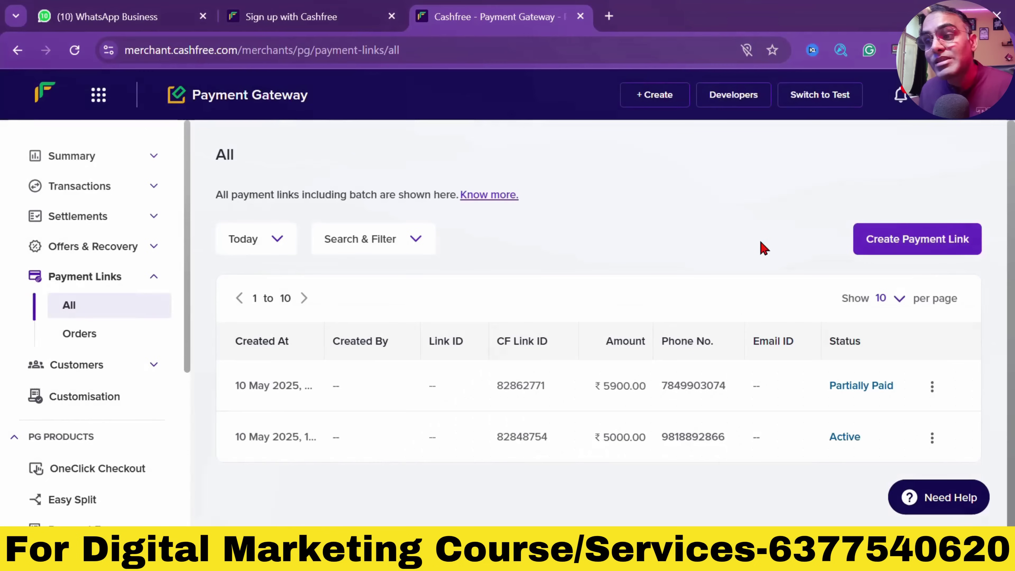
Open the Create Payment Link form from the Payment Links list
{"action": "left_click", "coordinate": [895, 242]}
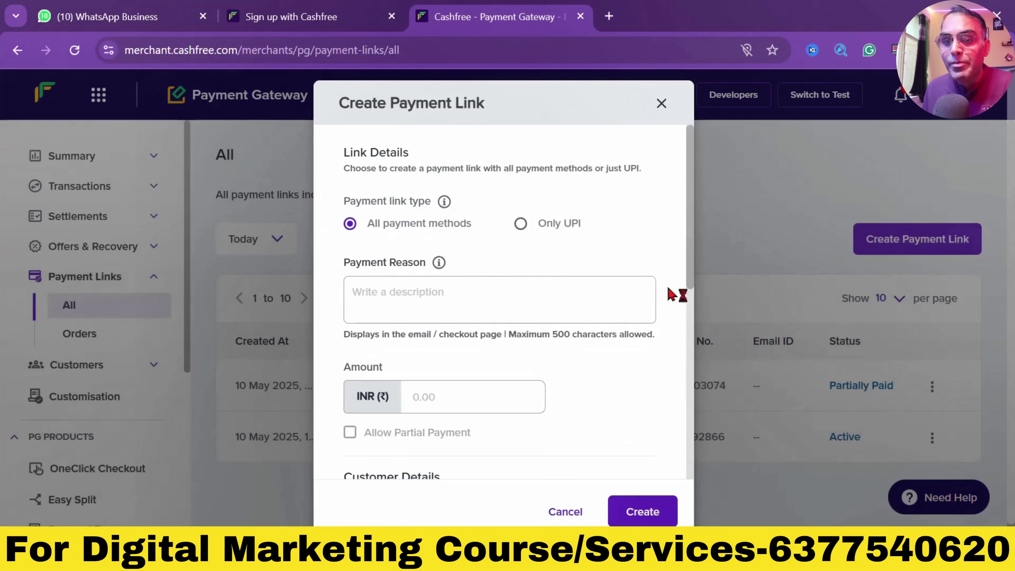
Enter 'Digital Marketing Course' as the payment reason and 17700 as the amount
{"action": "left_click", "coordinate": [513, 301]}
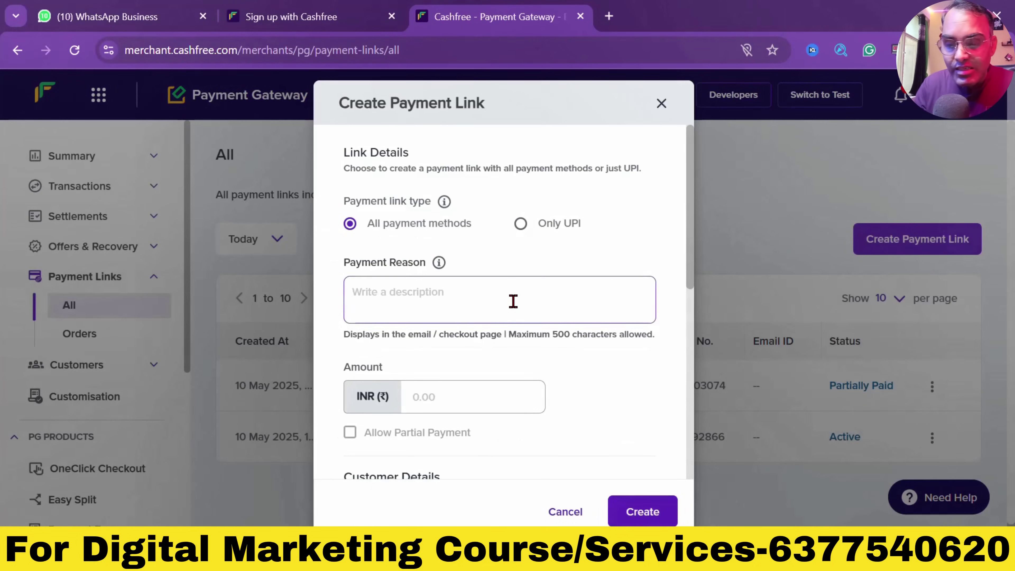
{"action": "type", "text": "Digital "}
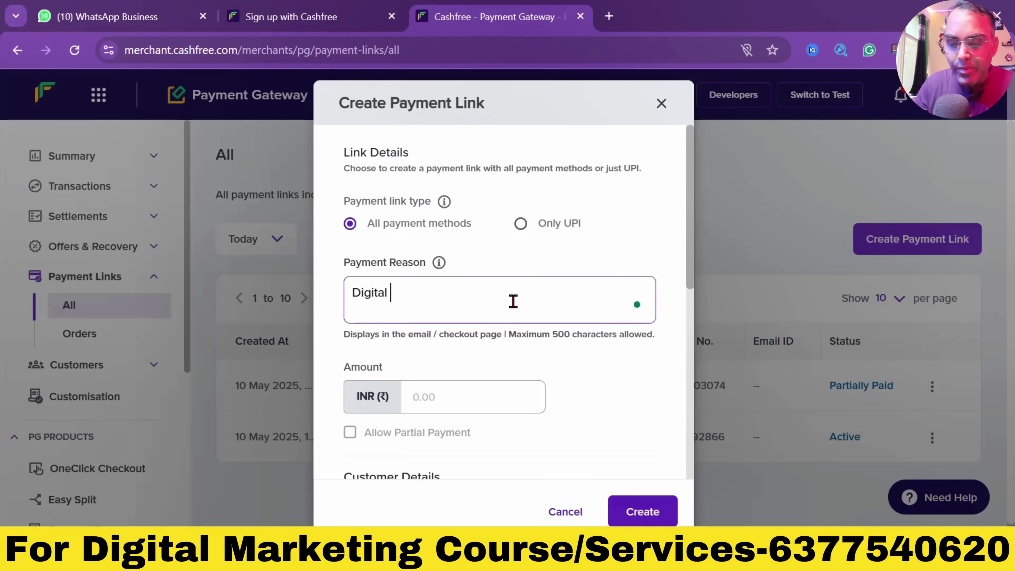
{"action": "type", "text": "Marketing Course"}
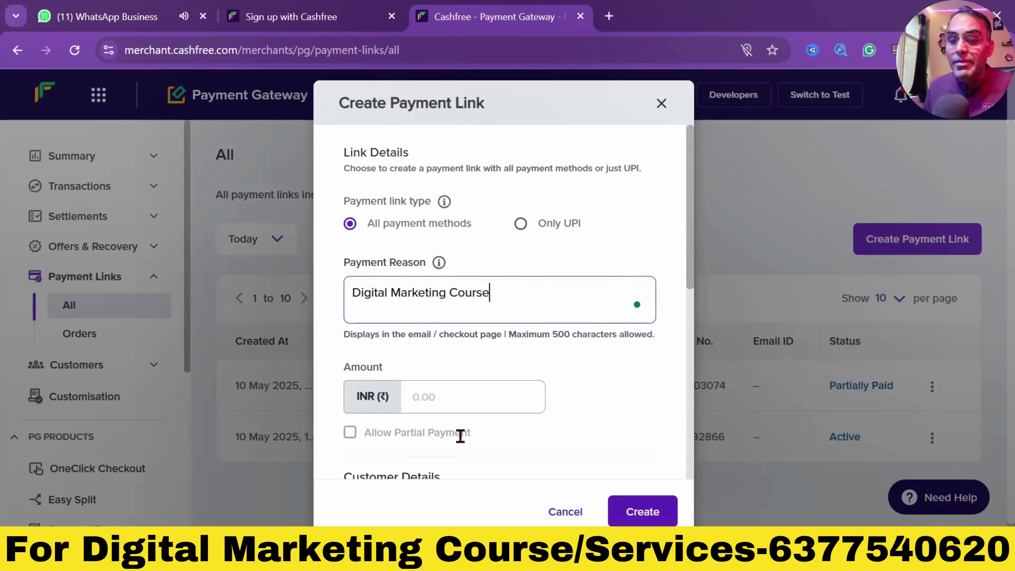
{"action": "left_click", "coordinate": [462, 404]}
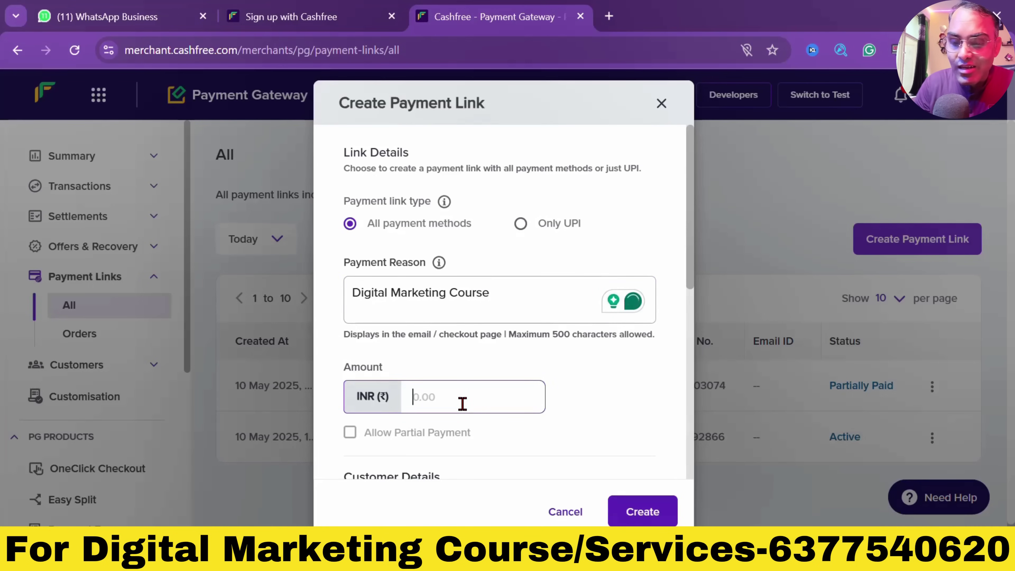
{"action": "type", "text": "17700"}
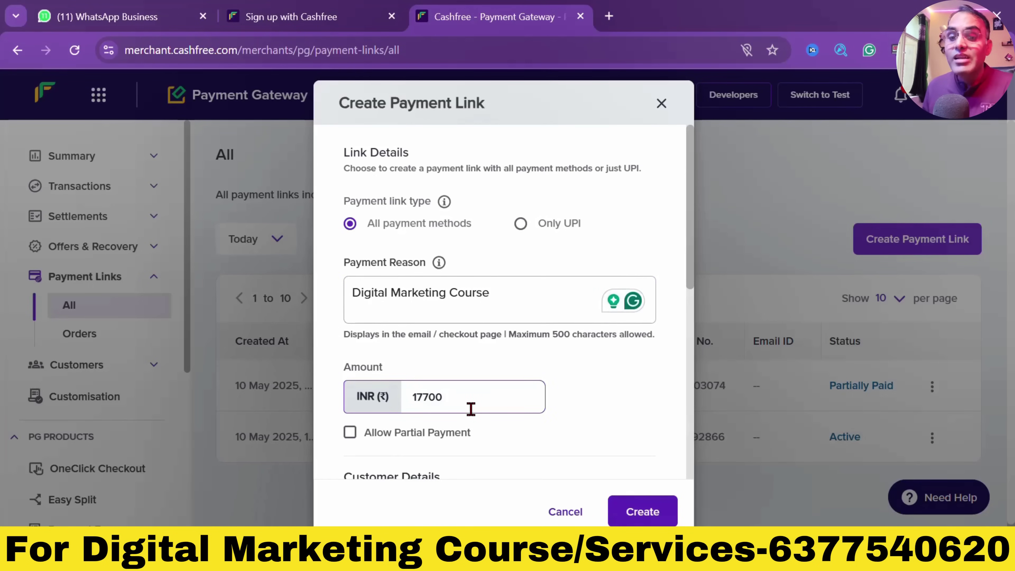
Leave partial payment off, add the customer's phone number, and create the link with SMS sending
{"action": "scroll", "coordinate": [464, 400], "scroll_direction": "down", "scroll_amount": 4}
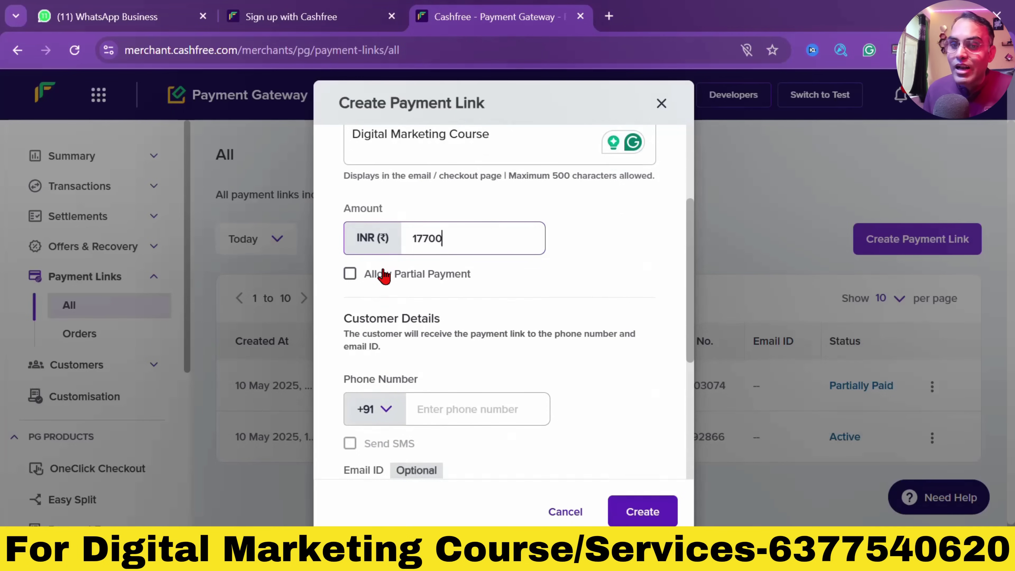
{"action": "left_click", "coordinate": [350, 274]}
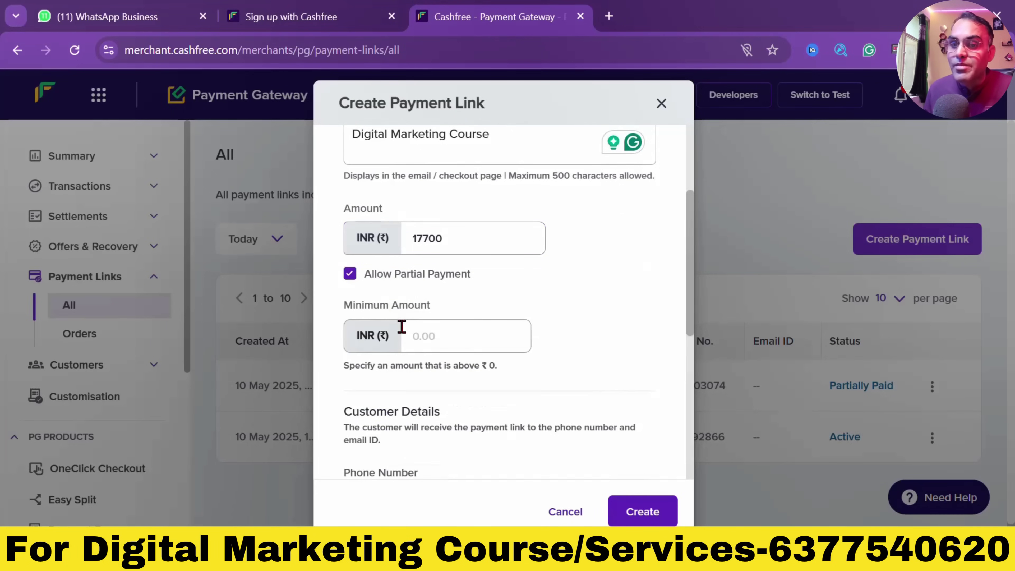
{"action": "left_click", "coordinate": [351, 275]}
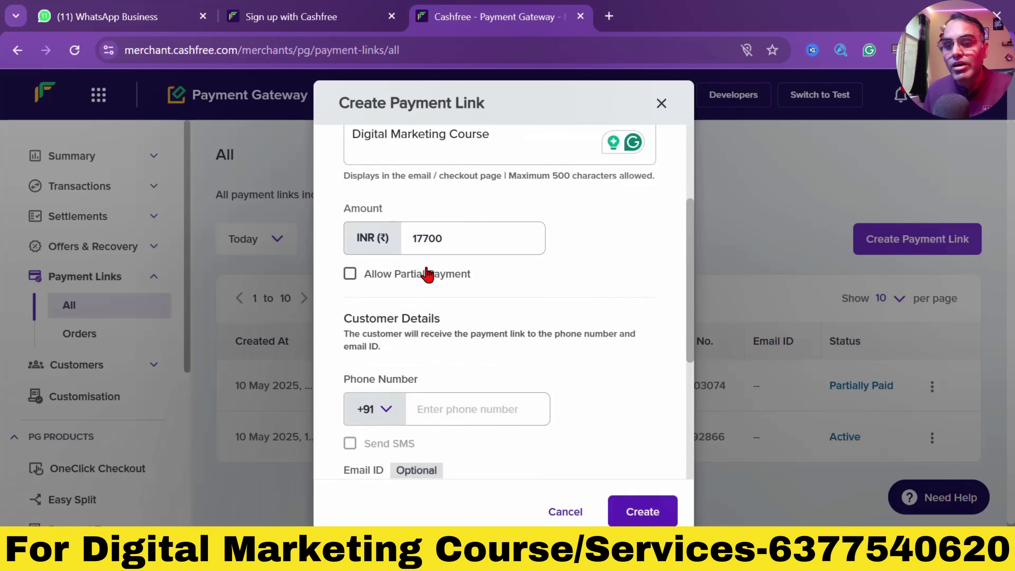
{"action": "scroll", "coordinate": [428, 270], "scroll_direction": "down", "scroll_amount": 4}
{"action": "left_click", "coordinate": [447, 242]}
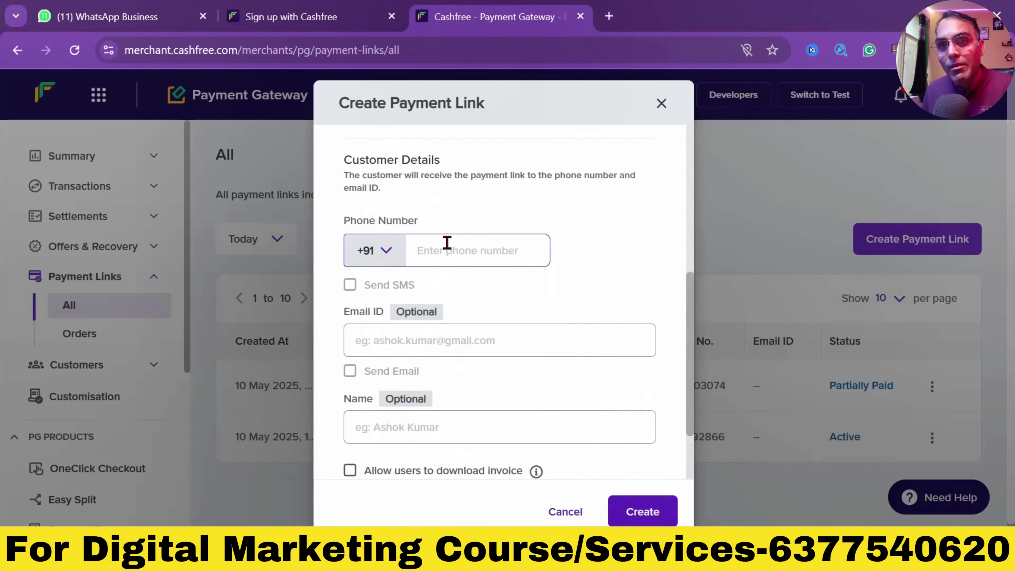
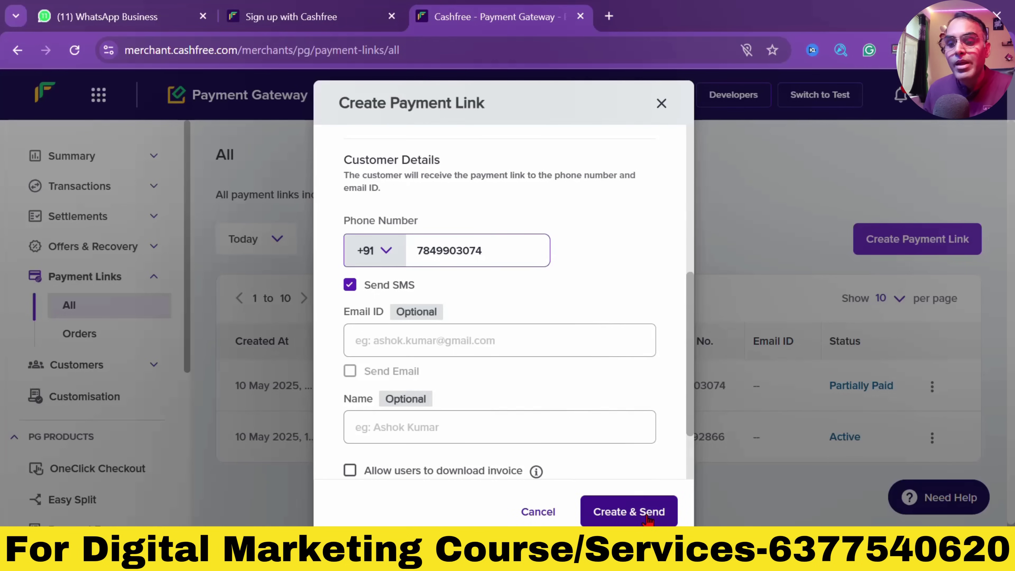
{"action": "left_click", "coordinate": [648, 517]}
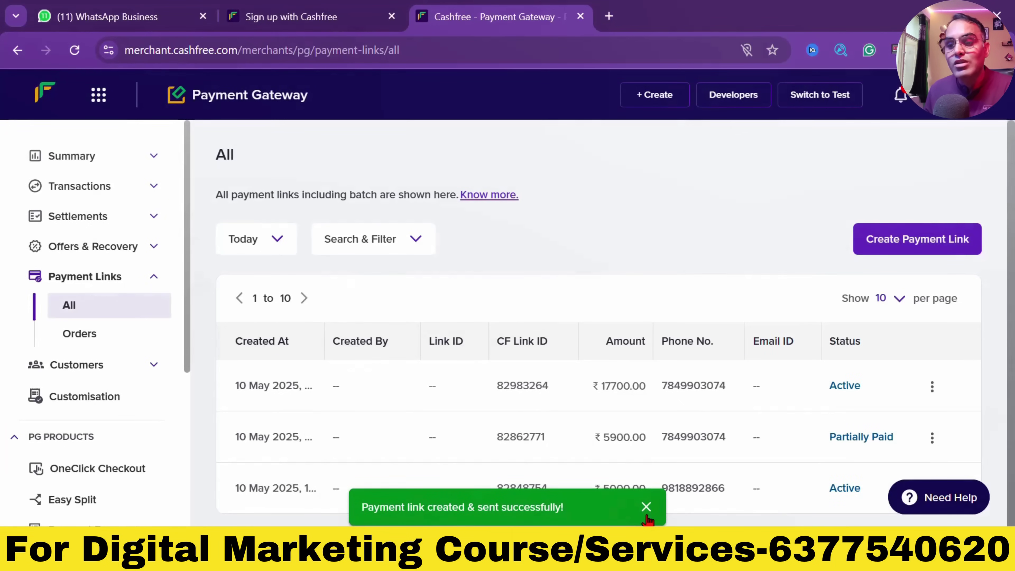
Copy the new ₹17700 link and open it in a new browser tab
{"action": "left_click", "coordinate": [932, 387]}
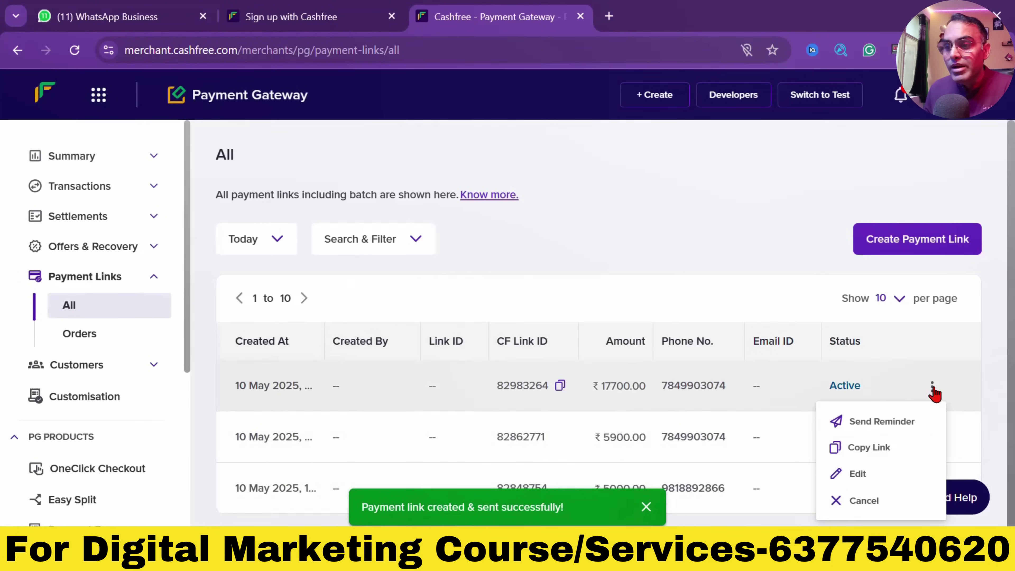
{"action": "left_click", "coordinate": [913, 448]}
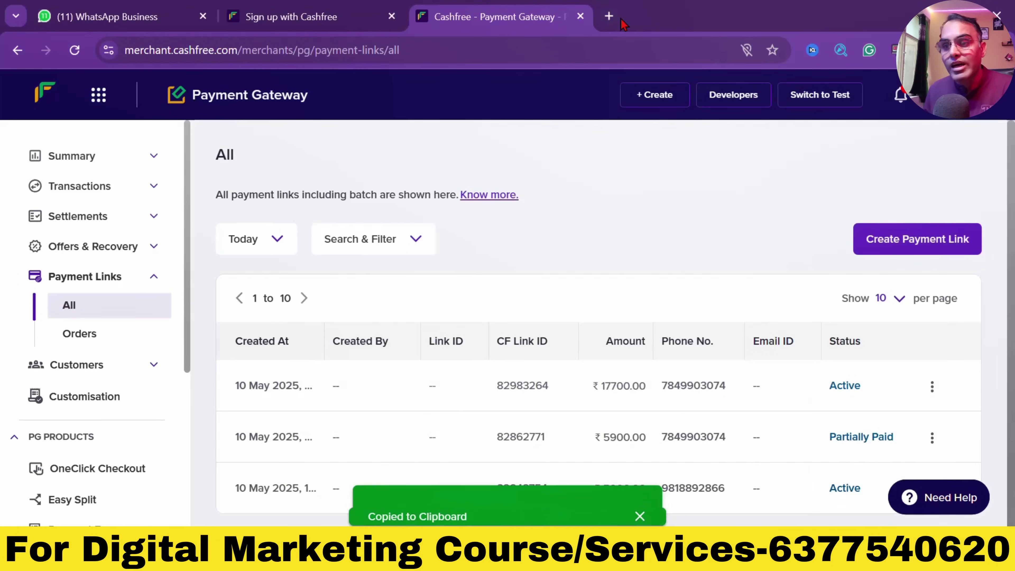
{"action": "left_click", "coordinate": [609, 16]}
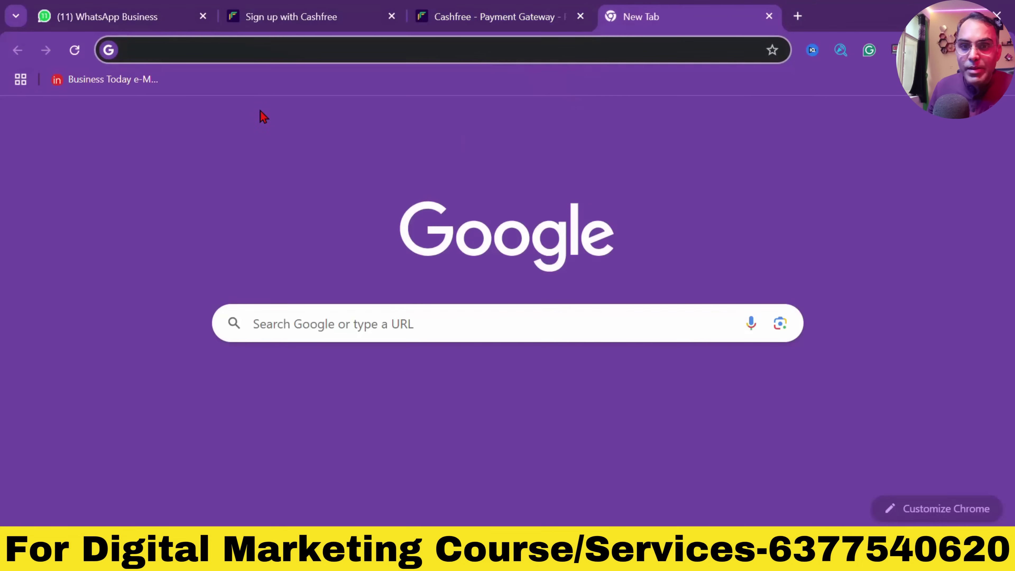
{"action": "key", "text": "ctrl+v"}
{"action": "key", "text": "Return"}
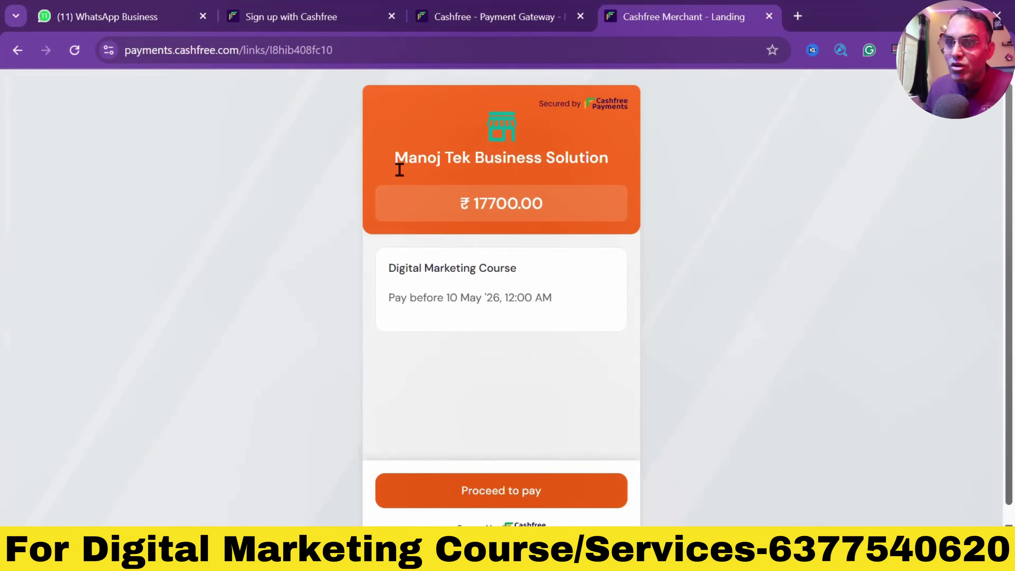
Highlight the merchant name, amount and pay-before date on the payment page
{"action": "left_click_drag", "start_coordinate": [407, 160], "coordinate": [572, 152]}
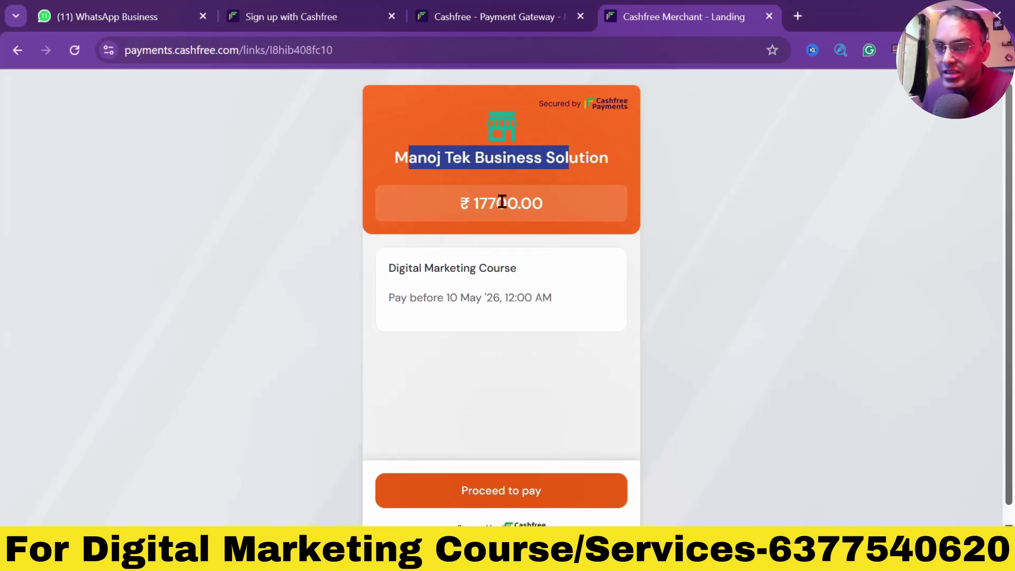
{"action": "left_click_drag", "start_coordinate": [506, 203], "coordinate": [531, 204]}
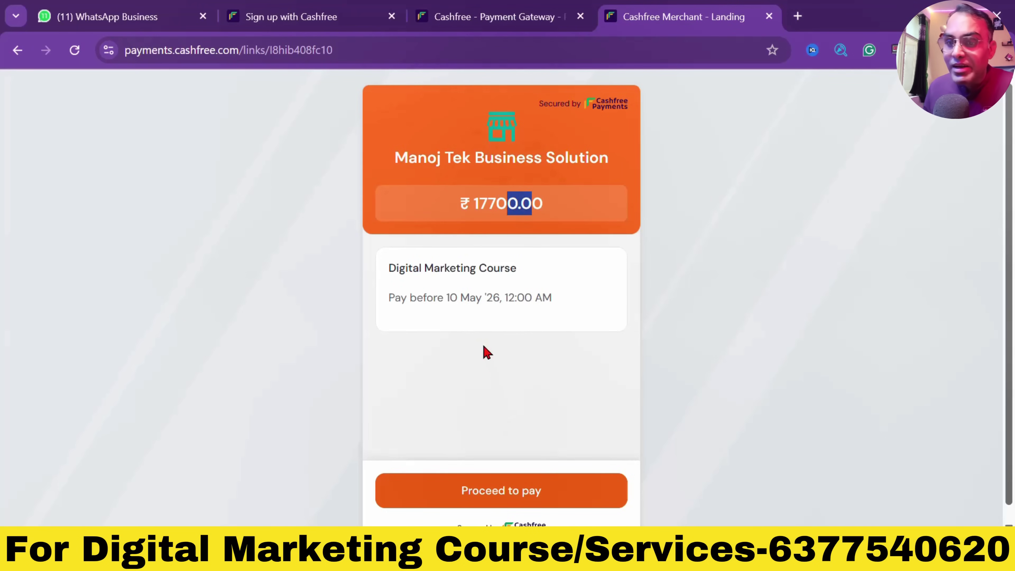
{"action": "left_click_drag", "start_coordinate": [470, 297], "coordinate": [483, 298]}
Proceed to checkout, view EMI options, generate a UPI QR code, then return to the dashboard
{"action": "left_click", "coordinate": [485, 487]}
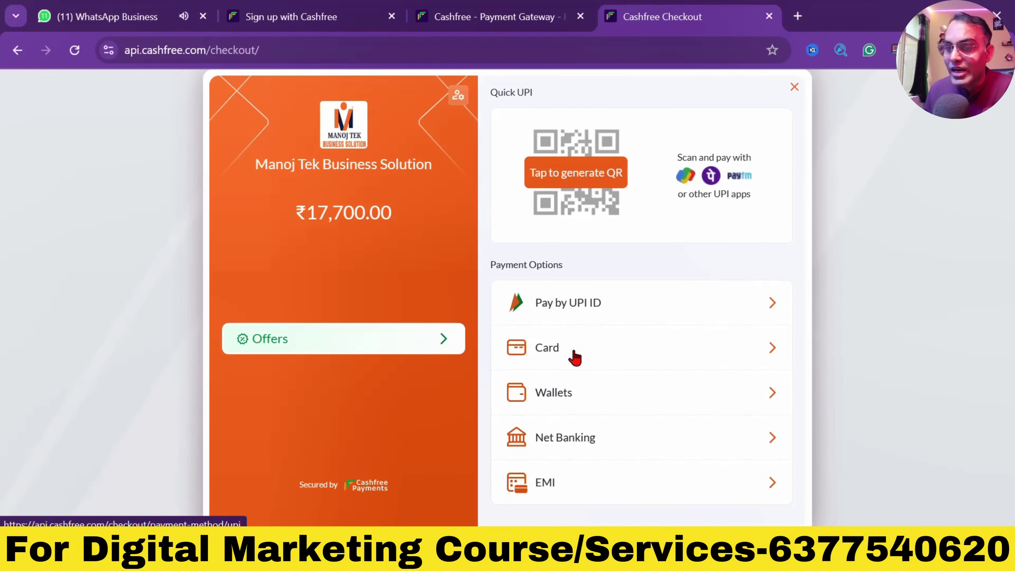
{"action": "left_click", "coordinate": [561, 486]}
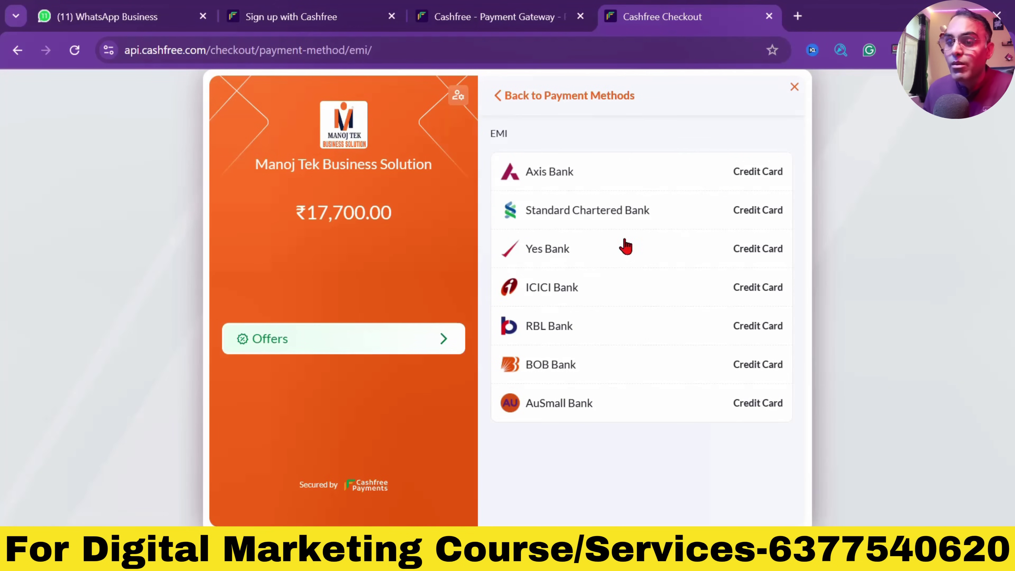
{"action": "left_click", "coordinate": [523, 104]}
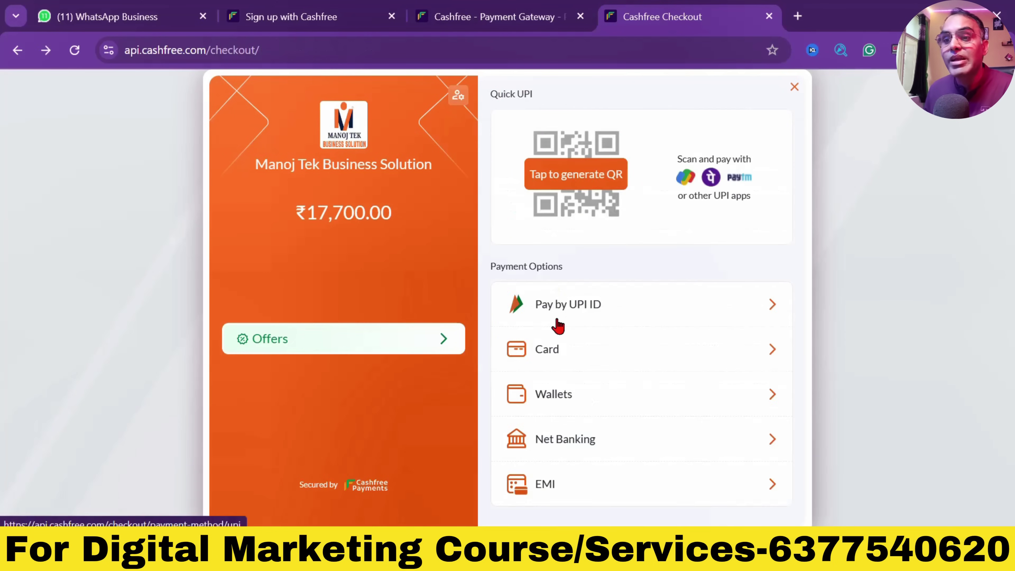
{"action": "left_click", "coordinate": [596, 174]}
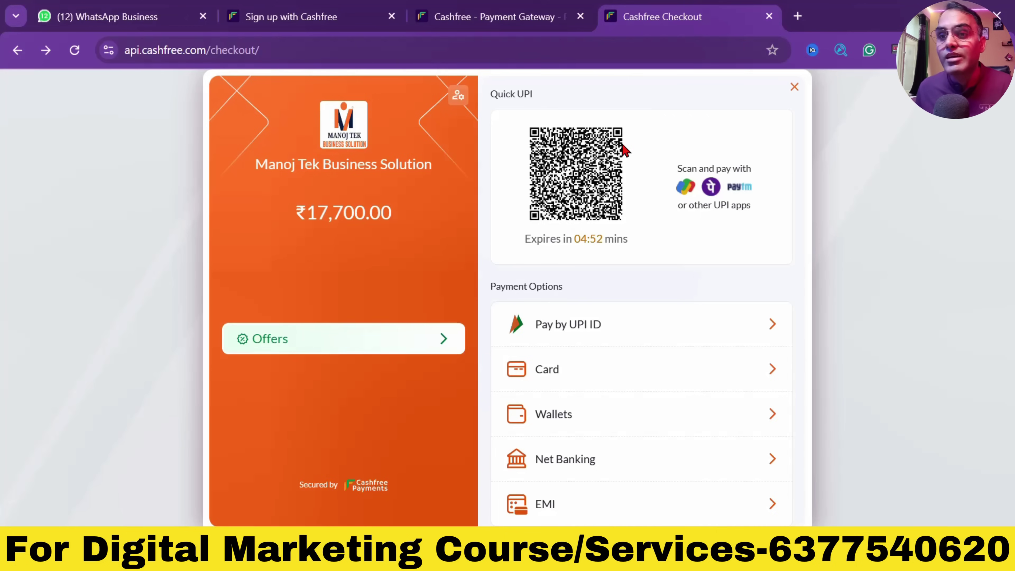
{"action": "left_click", "coordinate": [513, 22]}
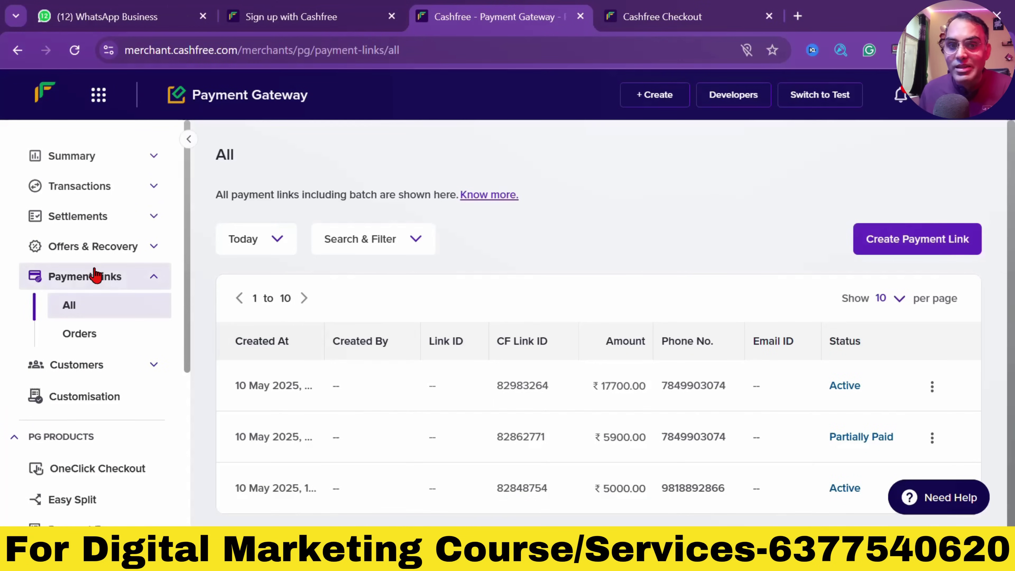
Visit the Payments, Orders, Refunds, Disputes and Suspicious Transactions reports, then open Offers
{"action": "left_click", "coordinate": [95, 188]}
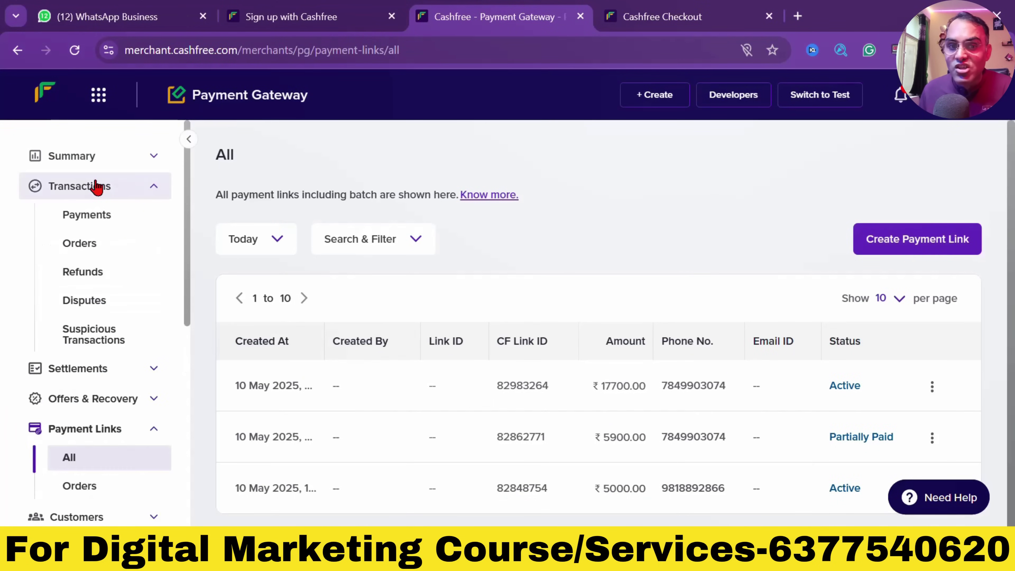
{"action": "left_click", "coordinate": [105, 216]}
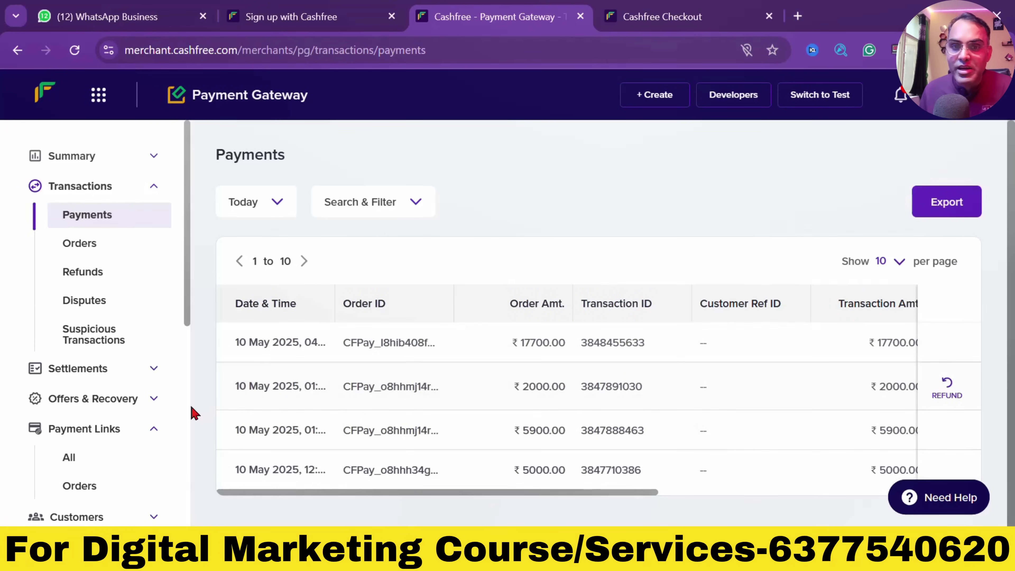
{"action": "left_click", "coordinate": [103, 252]}
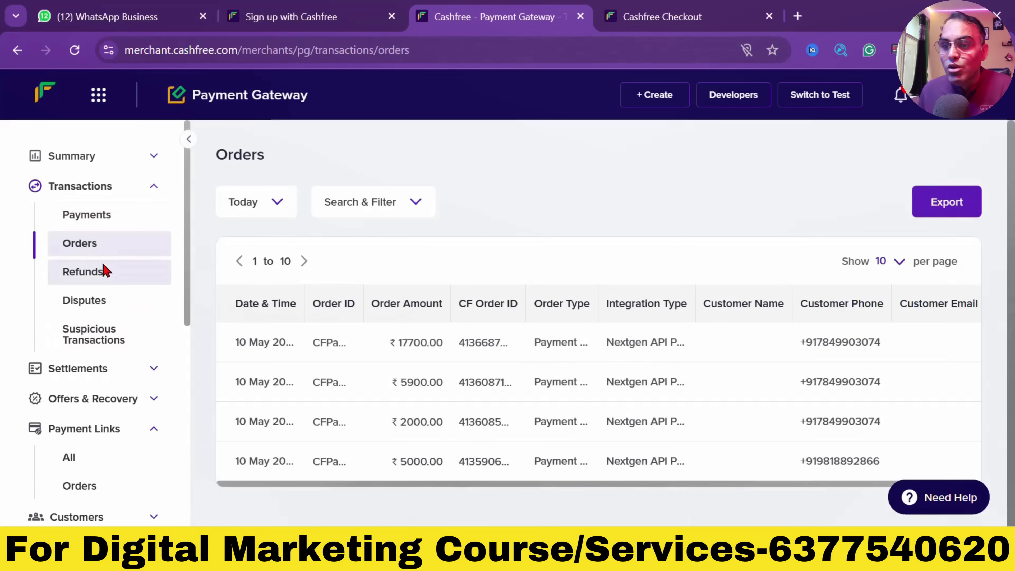
{"action": "left_click", "coordinate": [112, 278]}
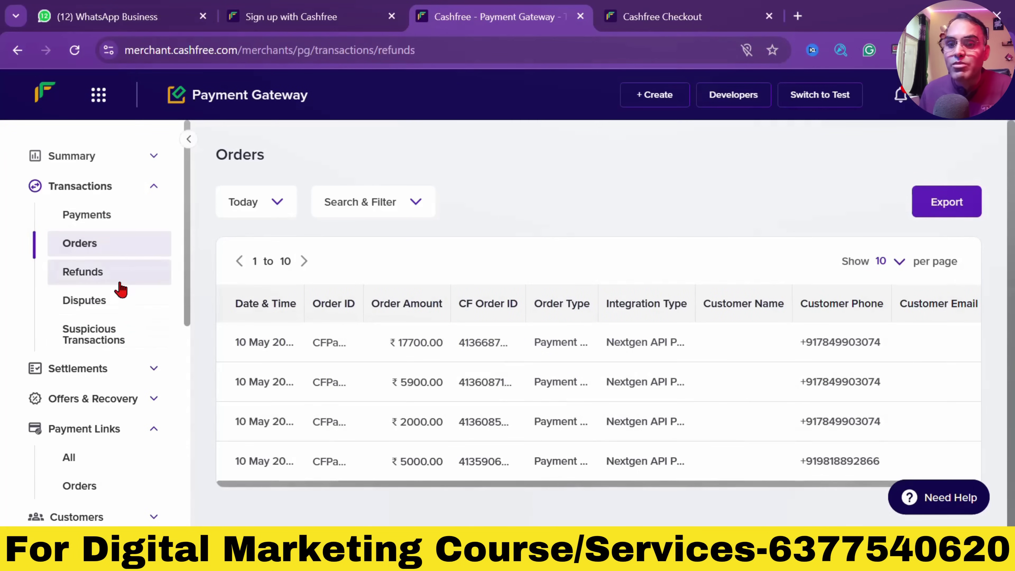
{"action": "left_click", "coordinate": [114, 309]}
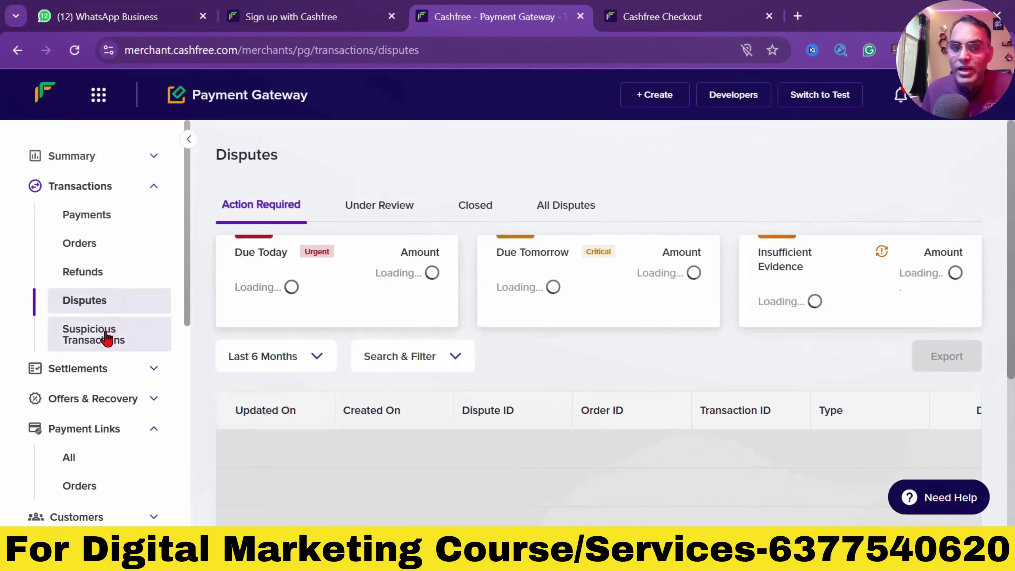
{"action": "left_click", "coordinate": [107, 336]}
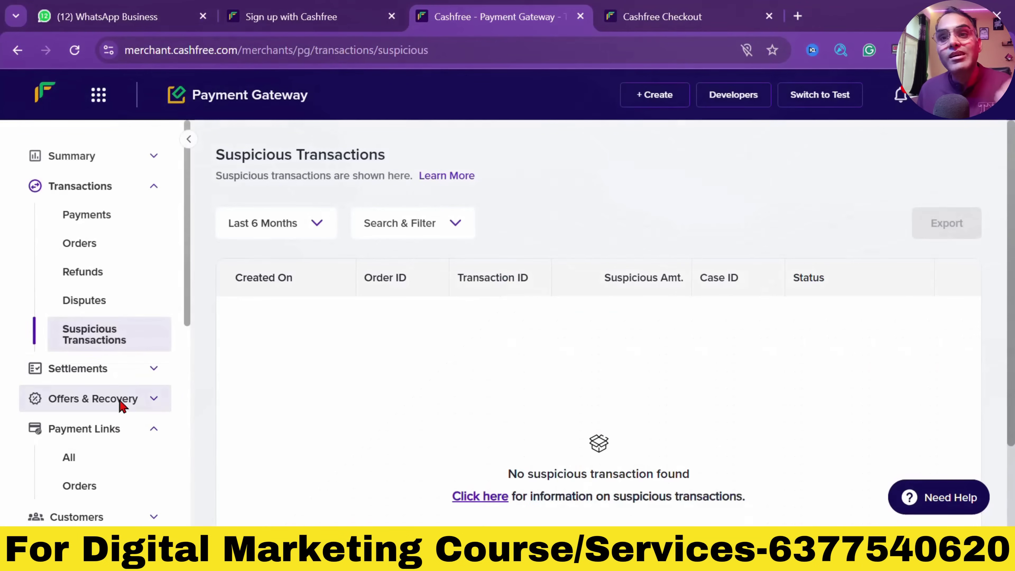
{"action": "left_click", "coordinate": [120, 401]}
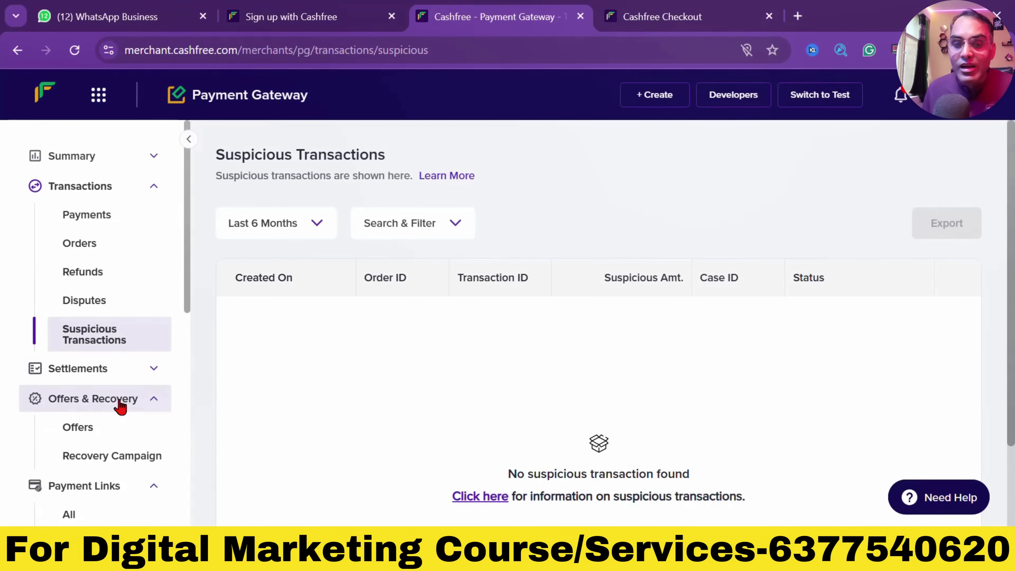
{"action": "left_click", "coordinate": [110, 436]}
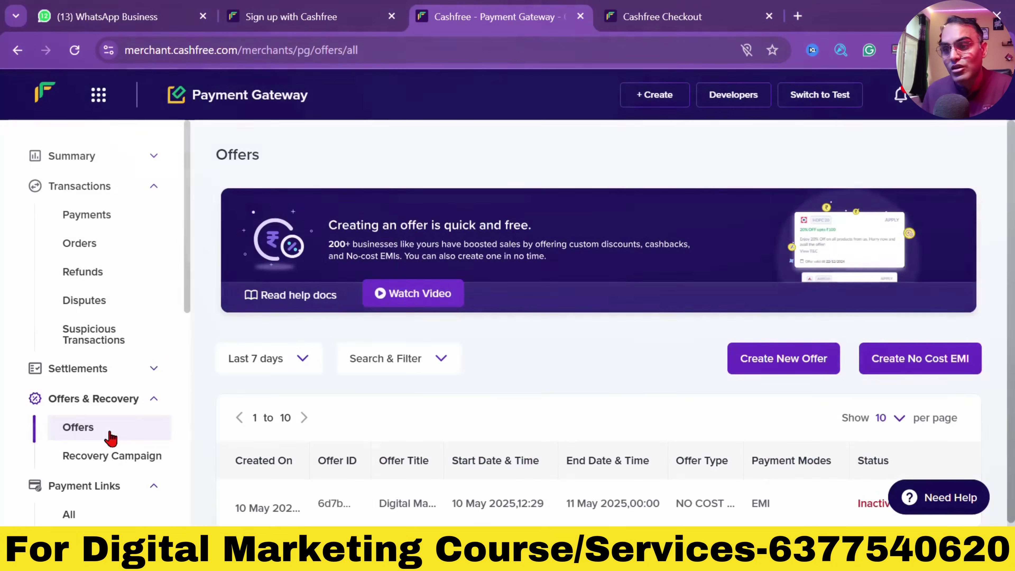
{"action": "scroll", "coordinate": [863, 325], "scroll_direction": "down", "scroll_amount": 2}
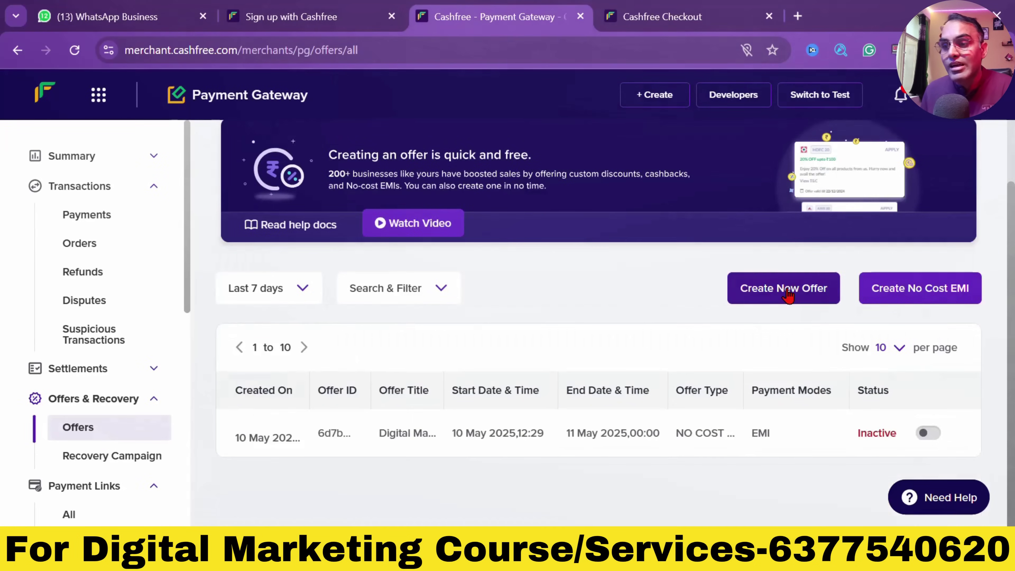
{"action": "left_click", "coordinate": [769, 290]}
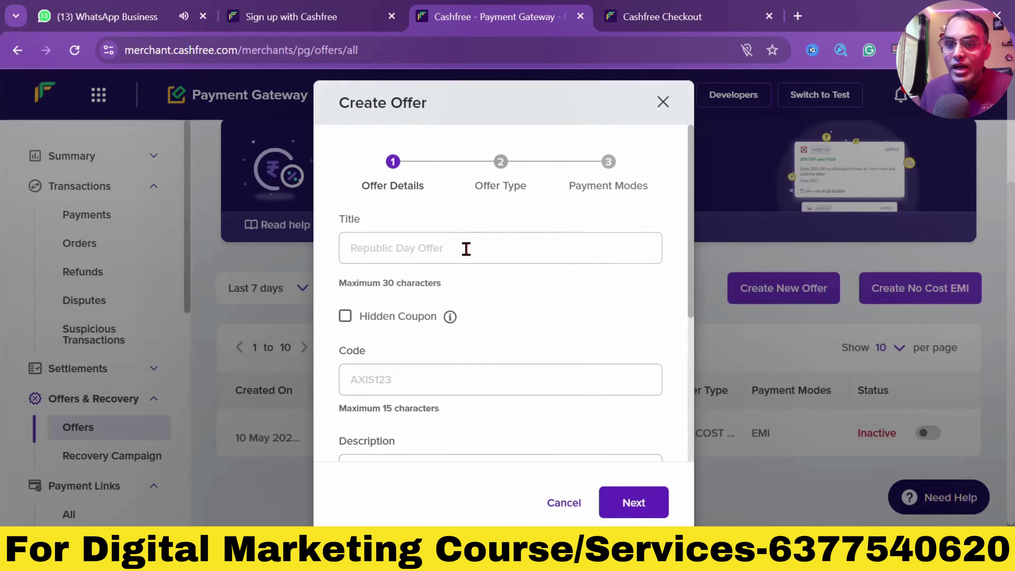
{"action": "left_click", "coordinate": [466, 248]}
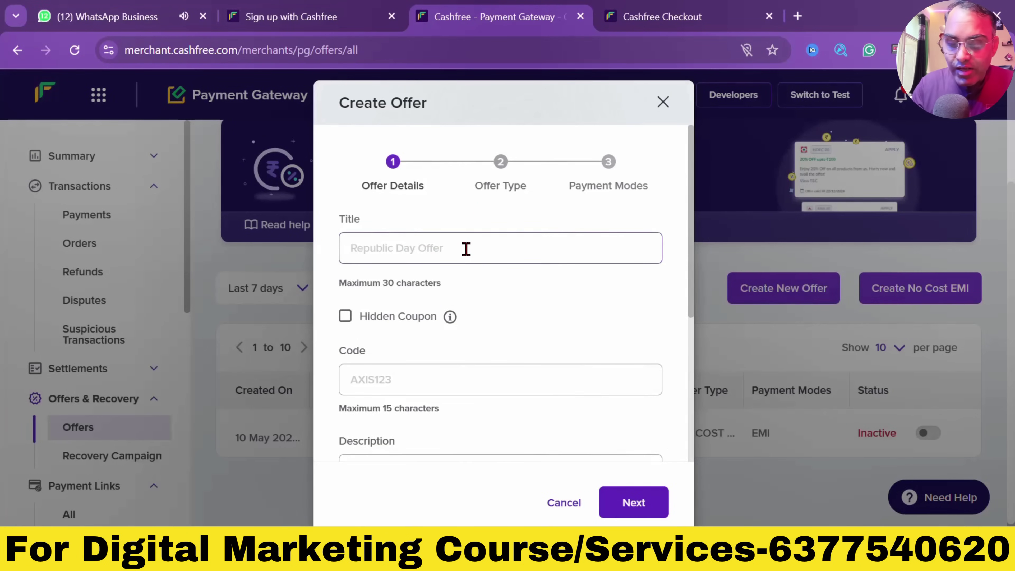
{"action": "type", "text": "May 2025 Offer"}
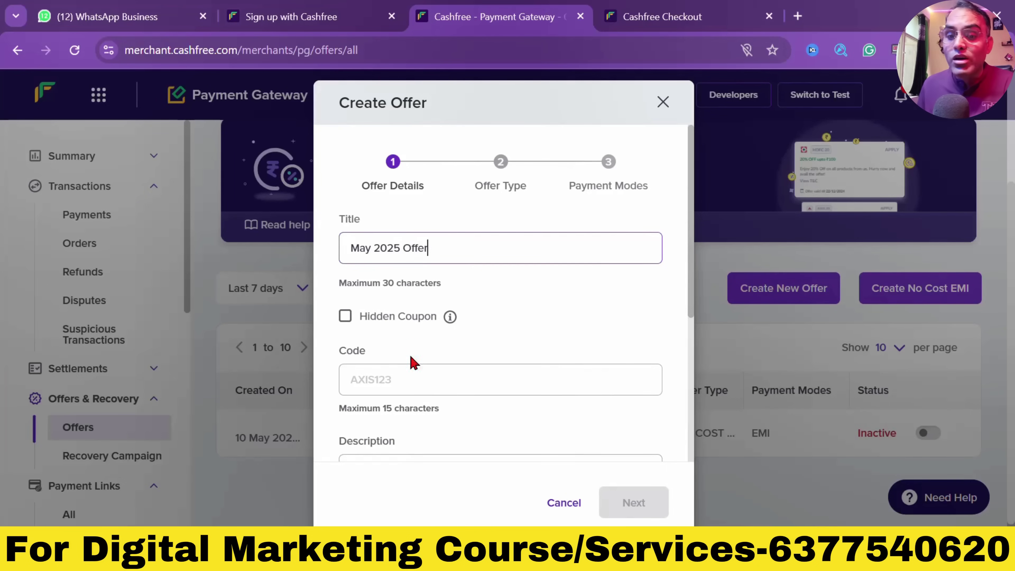
{"action": "left_click", "coordinate": [398, 386]}
{"action": "type", "text": "mtek03"}
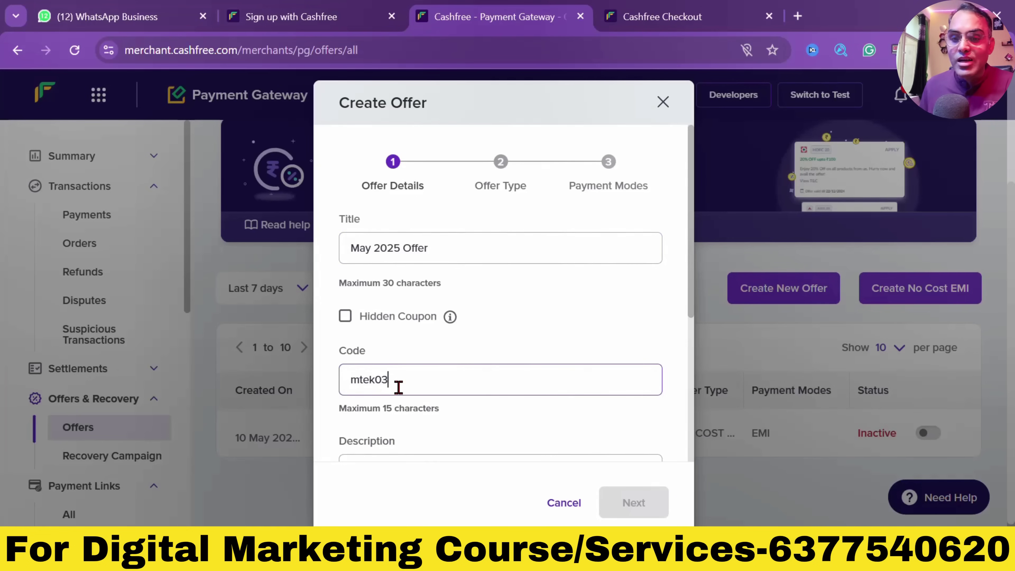
{"action": "scroll", "coordinate": [406, 384], "scroll_direction": "down", "scroll_amount": 4}
{"action": "left_click", "coordinate": [410, 320]}
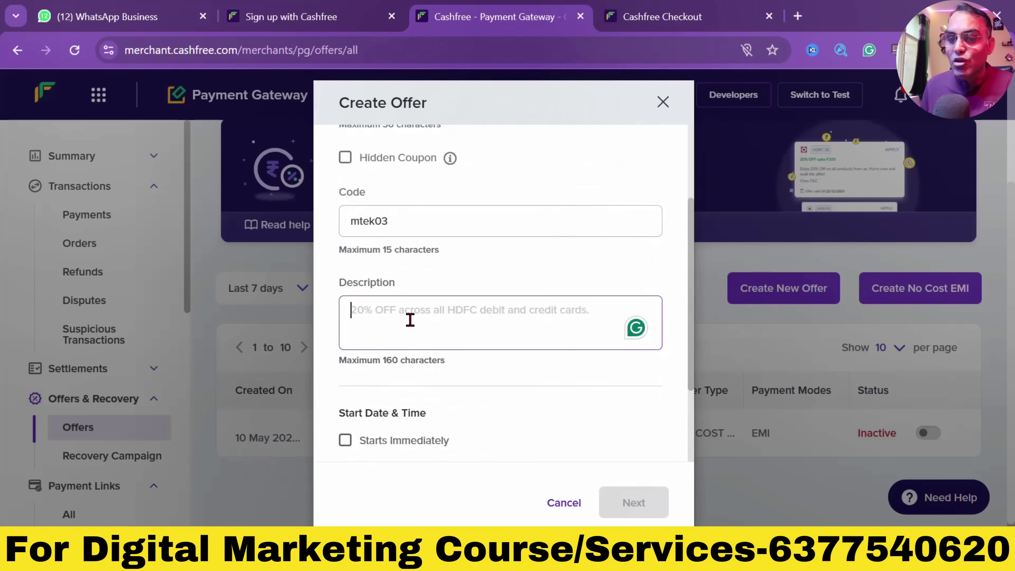
{"action": "type", "text": "sdfsdf"}
{"action": "scroll", "coordinate": [411, 390], "scroll_direction": "down", "scroll_amount": 4}
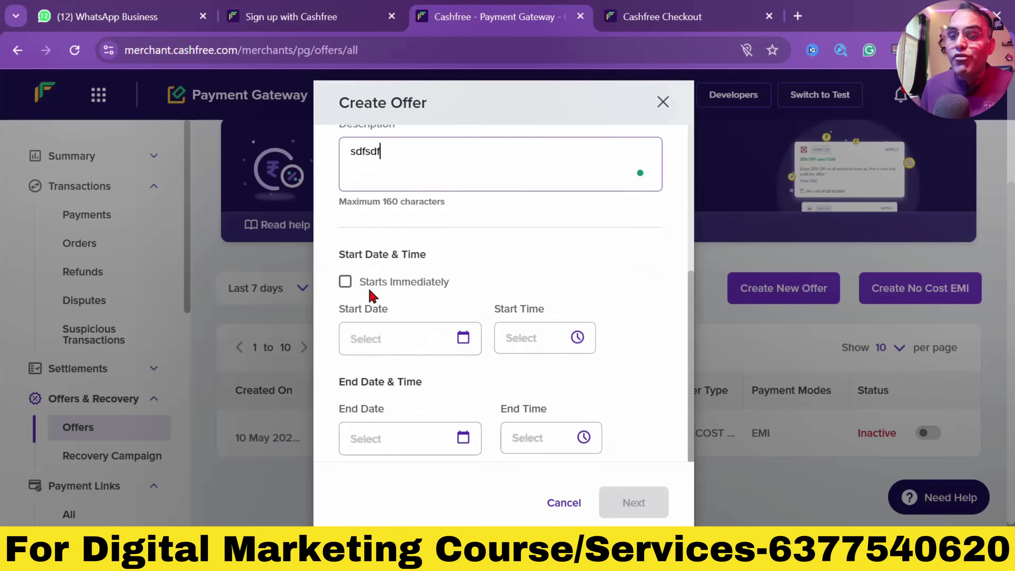
{"action": "scroll", "coordinate": [386, 255], "scroll_direction": "down", "scroll_amount": 4}
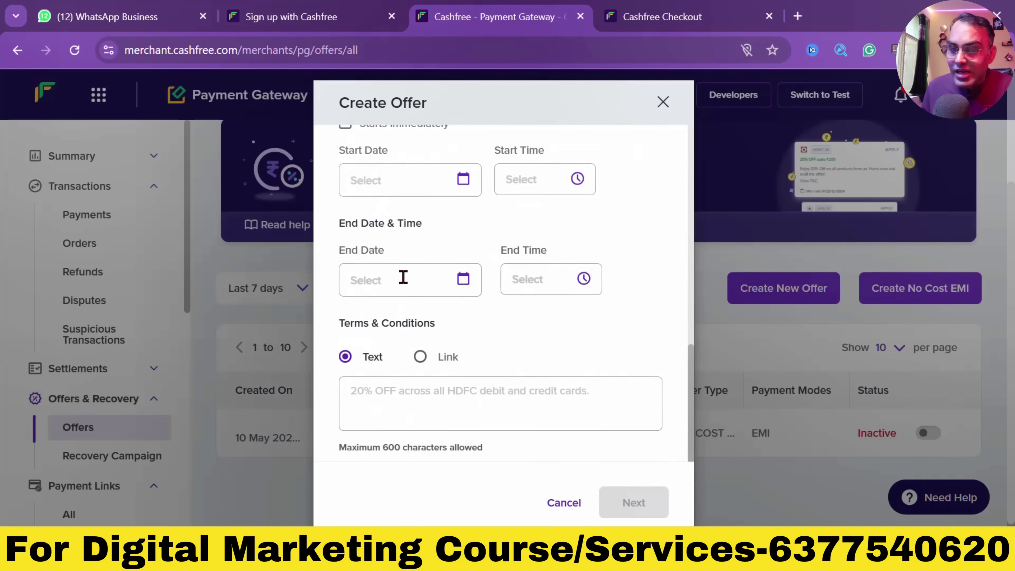
{"action": "scroll", "coordinate": [399, 260], "scroll_direction": "down", "scroll_amount": 1}
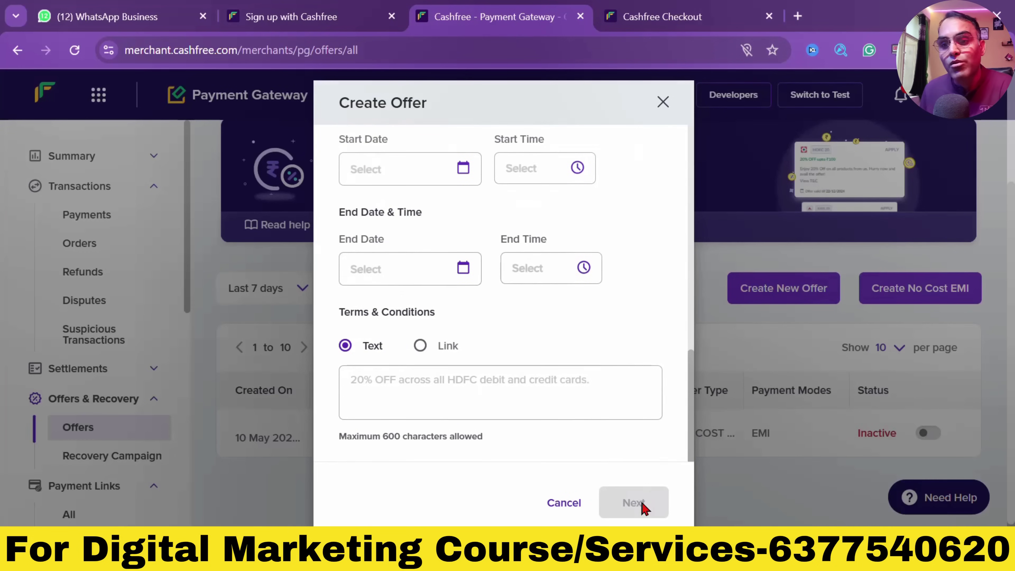
{"action": "left_click", "coordinate": [663, 103]}
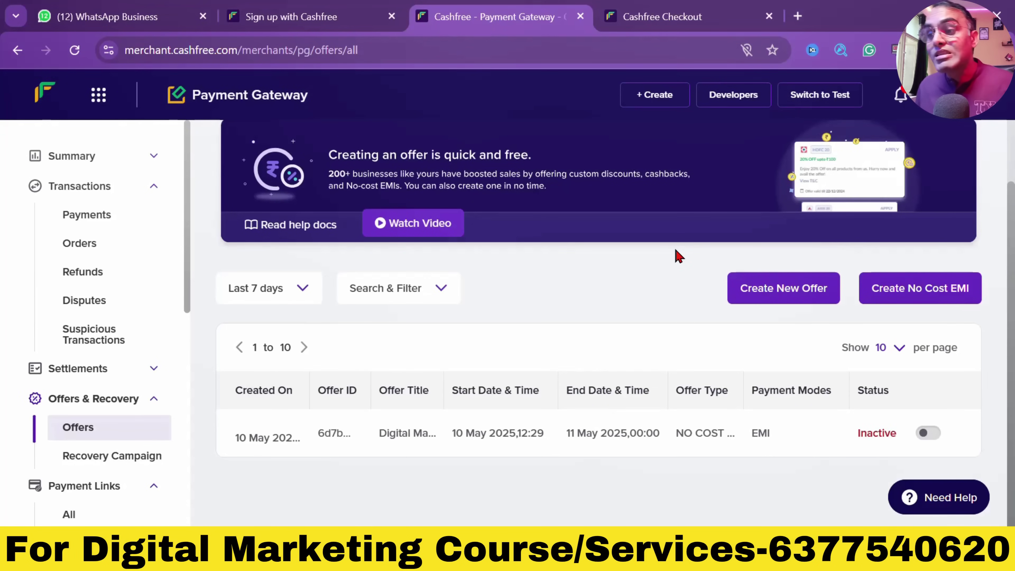
{"action": "left_click", "coordinate": [906, 285]}
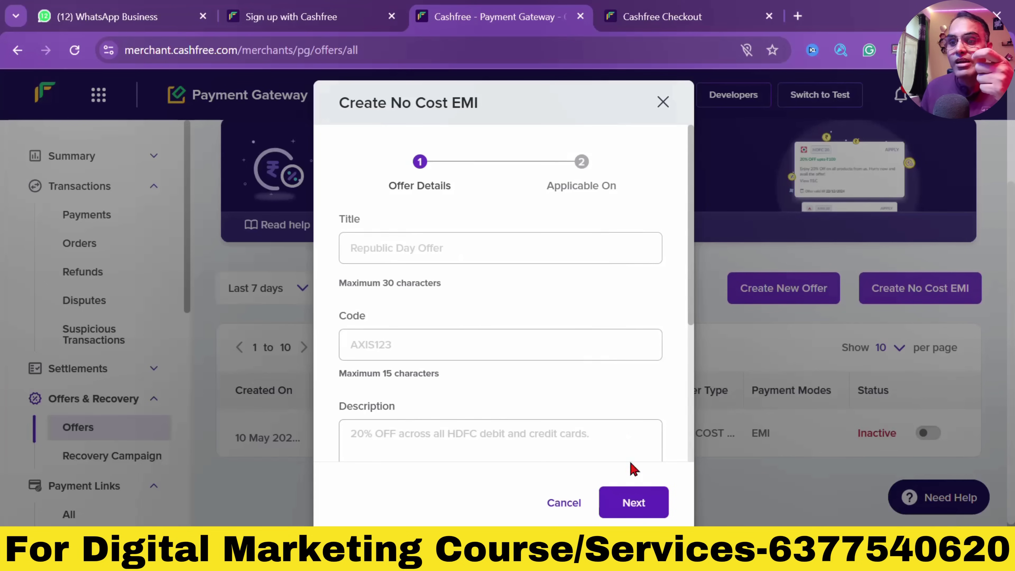
{"action": "left_click", "coordinate": [664, 104]}
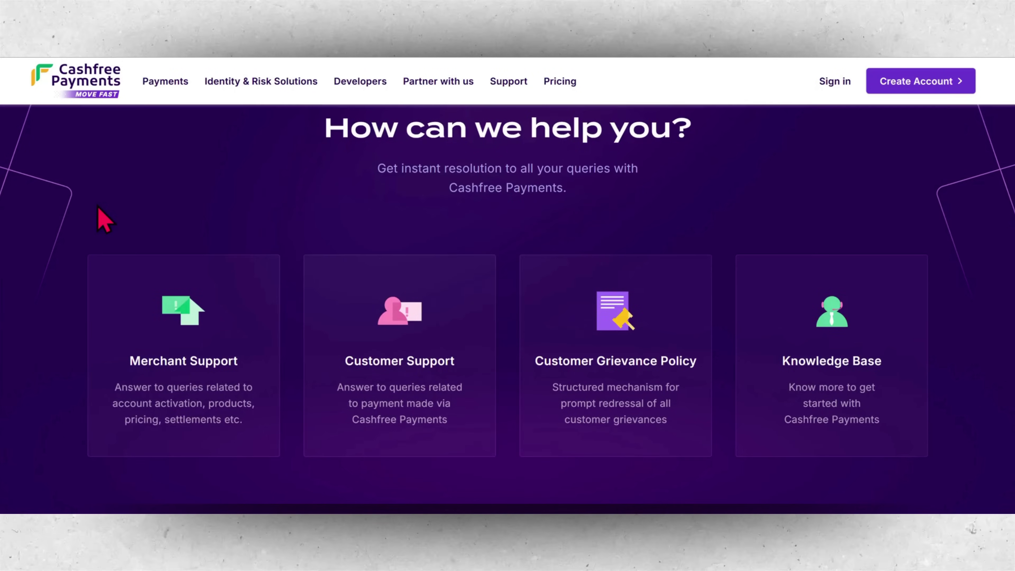
{"action": "scroll", "coordinate": [100, 220], "scroll_direction": "down", "scroll_amount": 3}
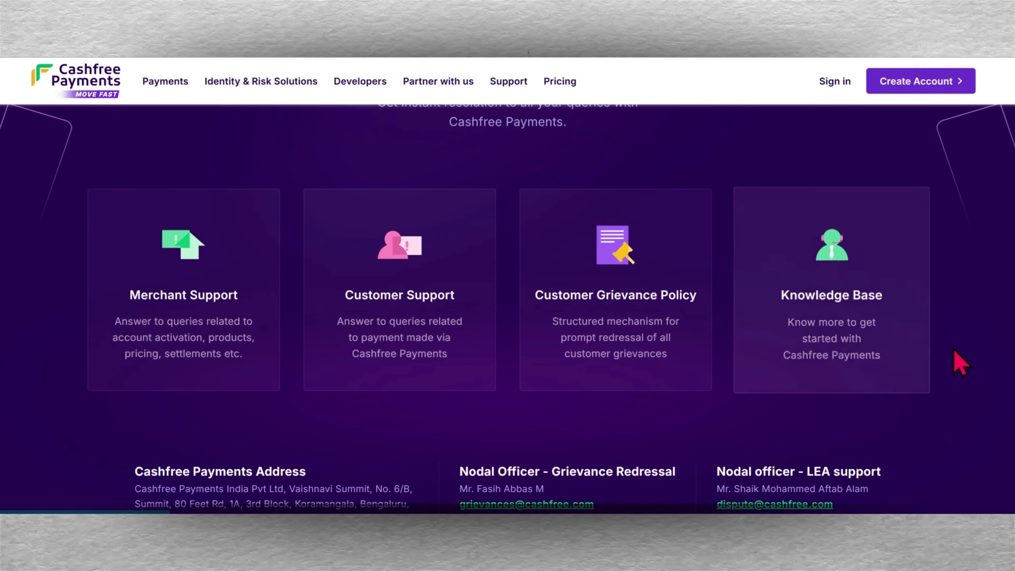
Scroll the support page down to the Bengaluru address and nodal officer contacts
{"action": "scroll", "coordinate": [961, 362], "scroll_direction": "down", "scroll_amount": 3}
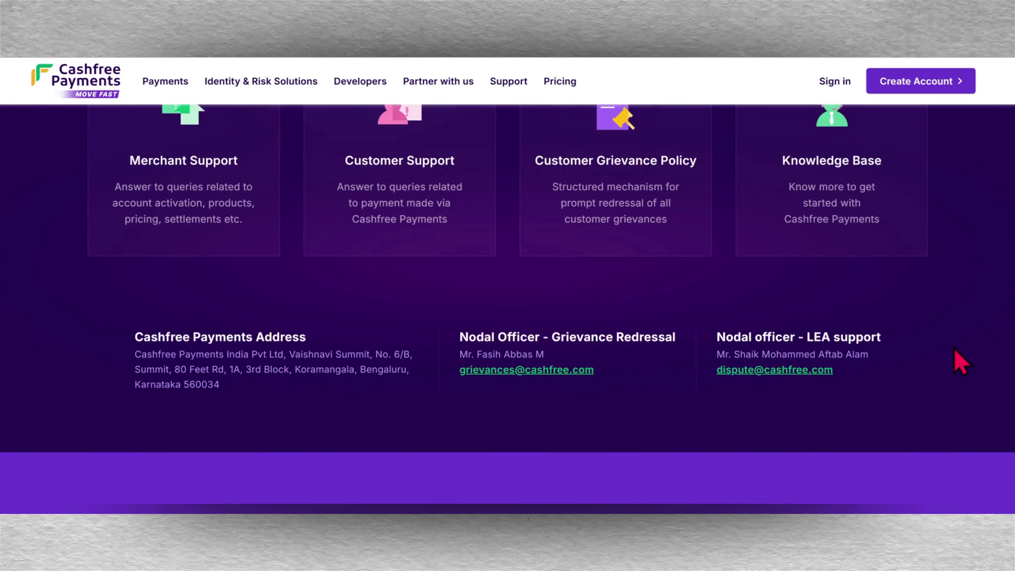